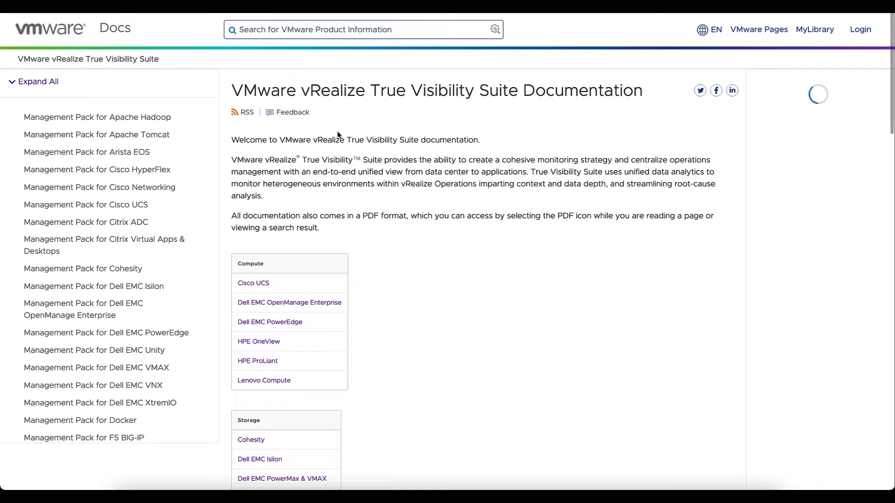
Open System Requirements (XtremIO) in the Dell EMC XtremIO docs and highlight 'read-only' in the credentials note.
scroll(129, 210, "down", 1)
scroll(127, 208, "down", 4)
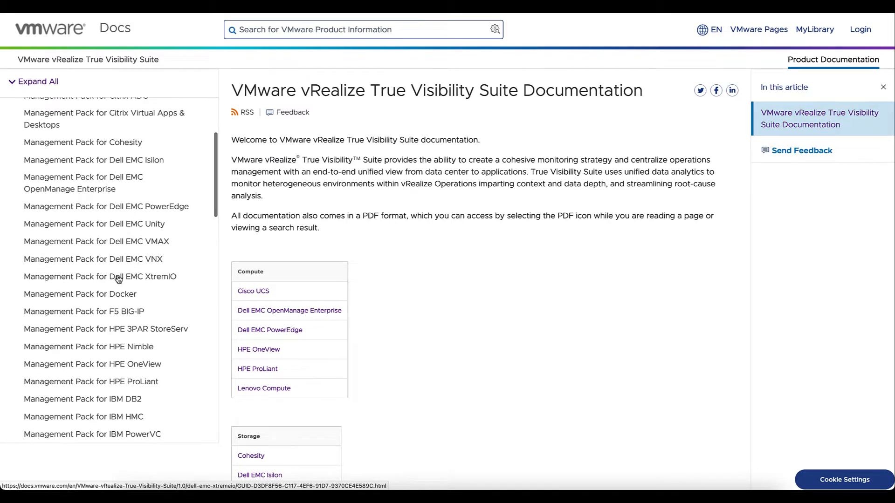
left_click(119, 278)
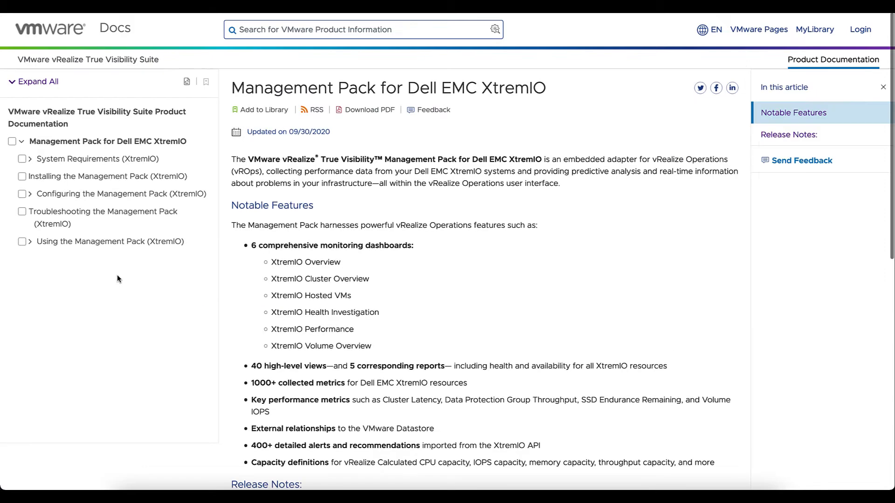
left_click(94, 160)
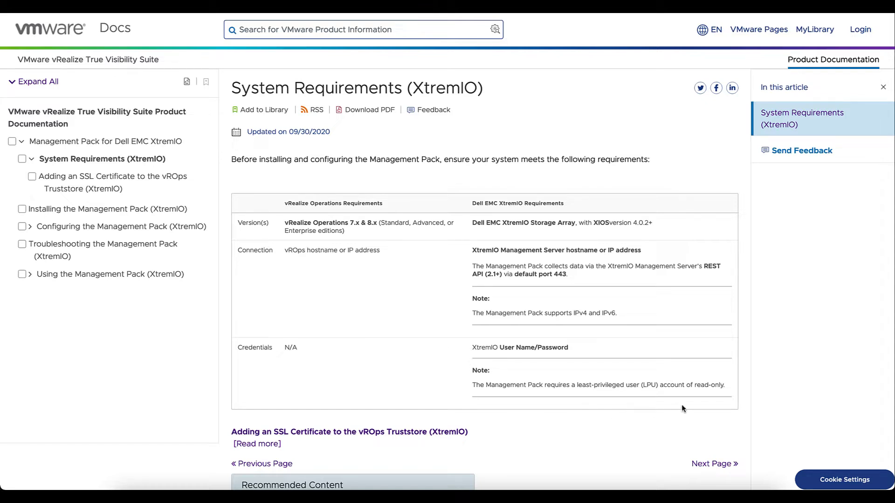
left_click_drag(695, 385, 722, 386)
scroll(609, 406, "down", 1)
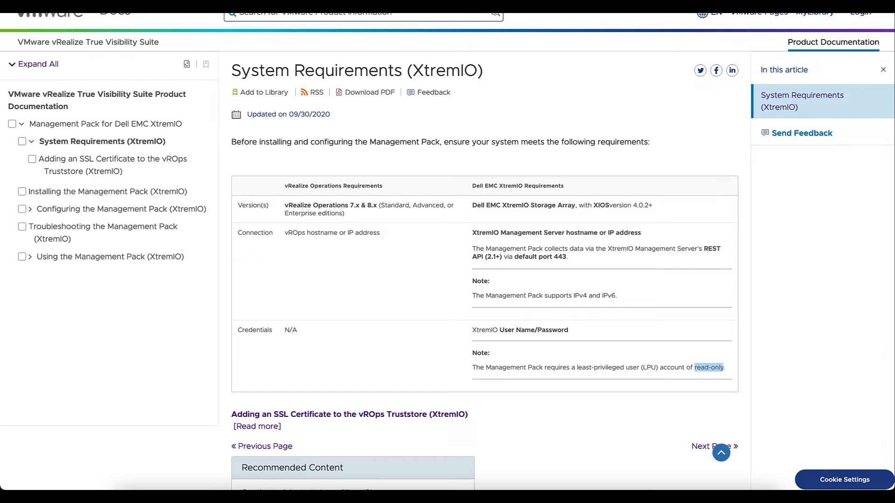
left_click(557, 5)
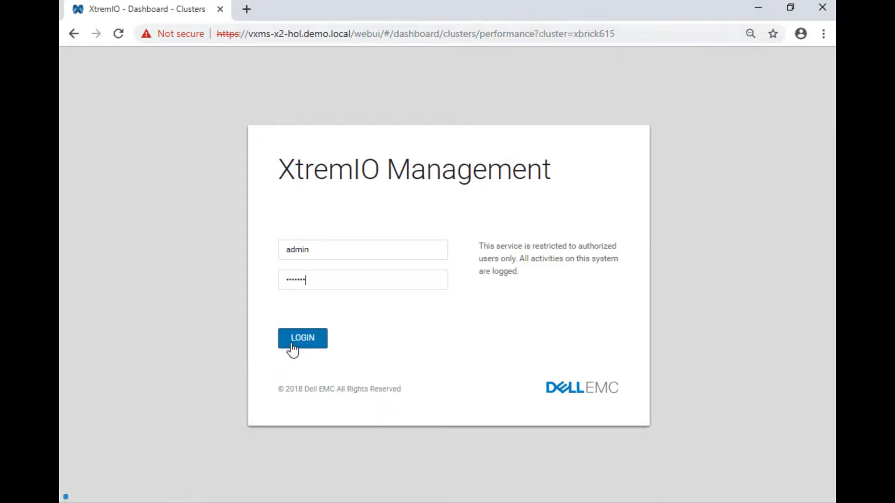
Log in to XtremIO Management and go to XMS Security from the settings menu.
left_click(292, 345)
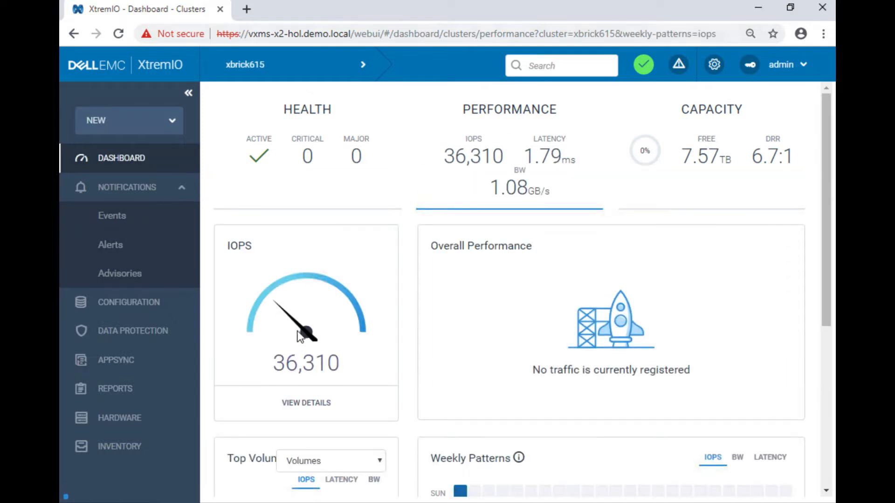
left_click(713, 69)
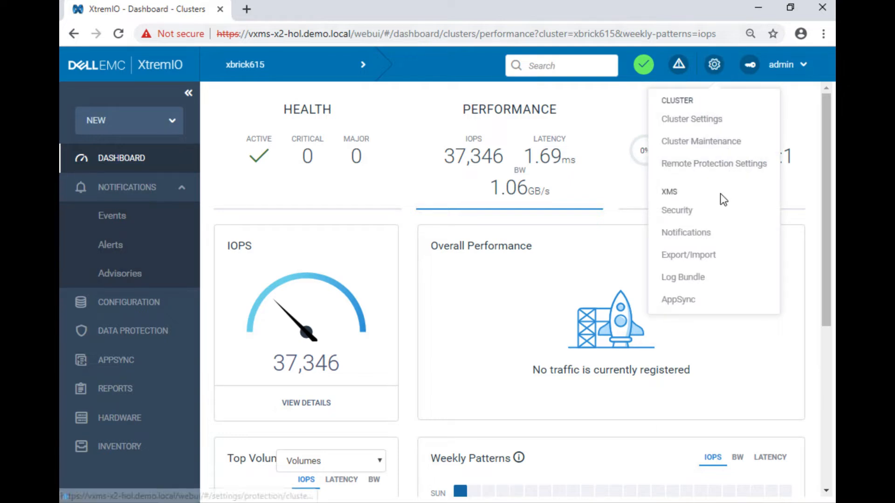
left_click(691, 214)
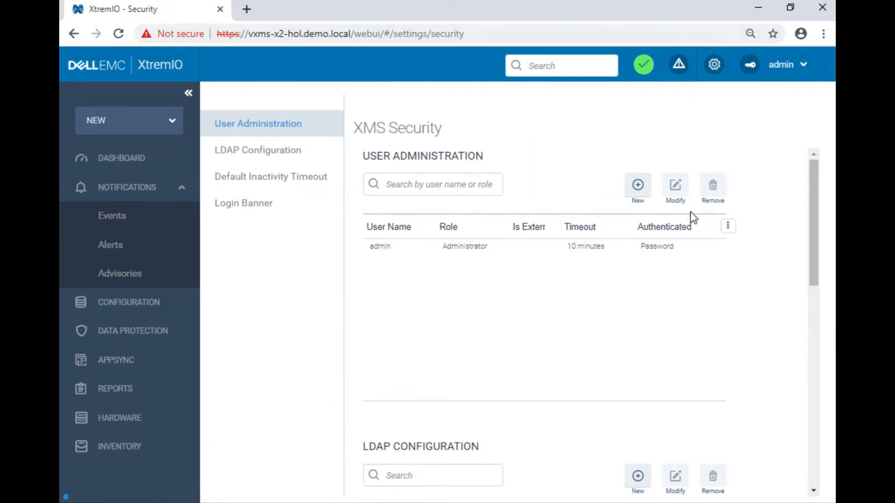
Add a user account named 'Test' with the Read Only role and a password.
left_click(637, 187)
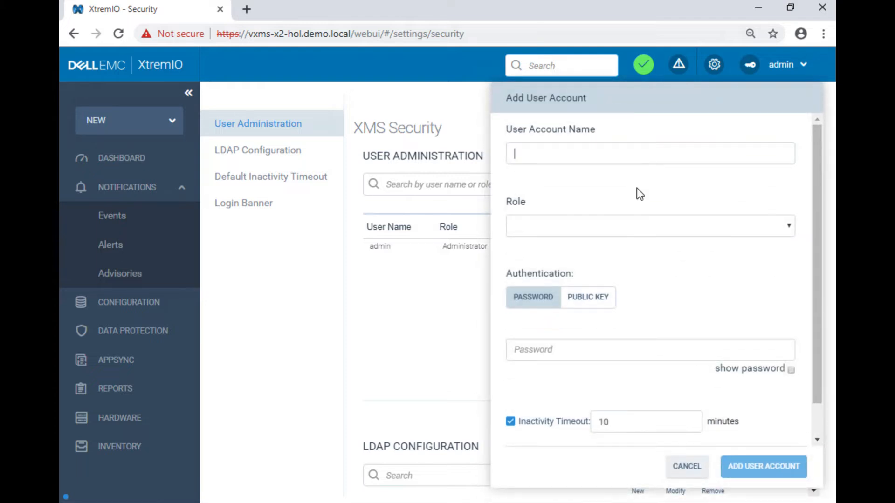
type("Test1")
left_click(677, 230)
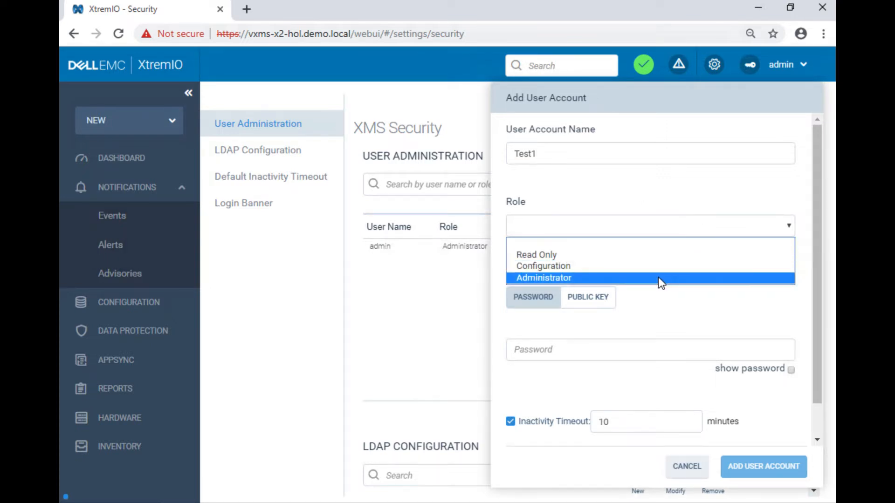
left_click(662, 259)
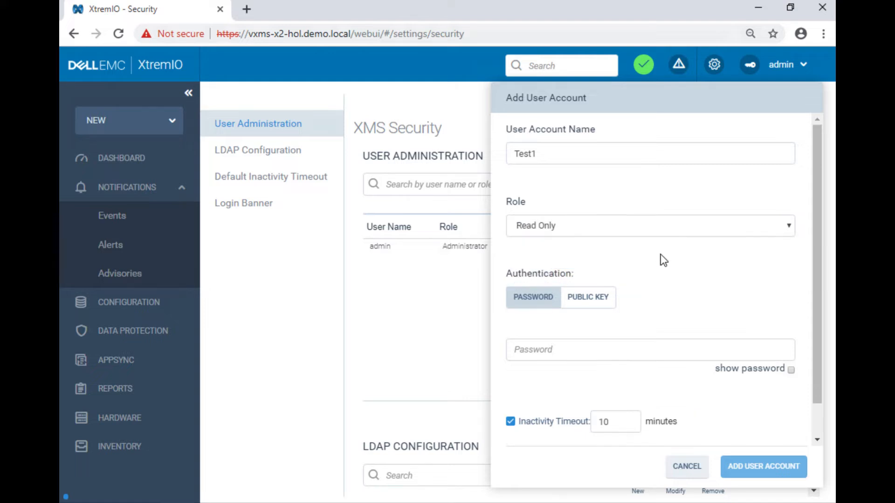
left_click(561, 349)
type("abcde")
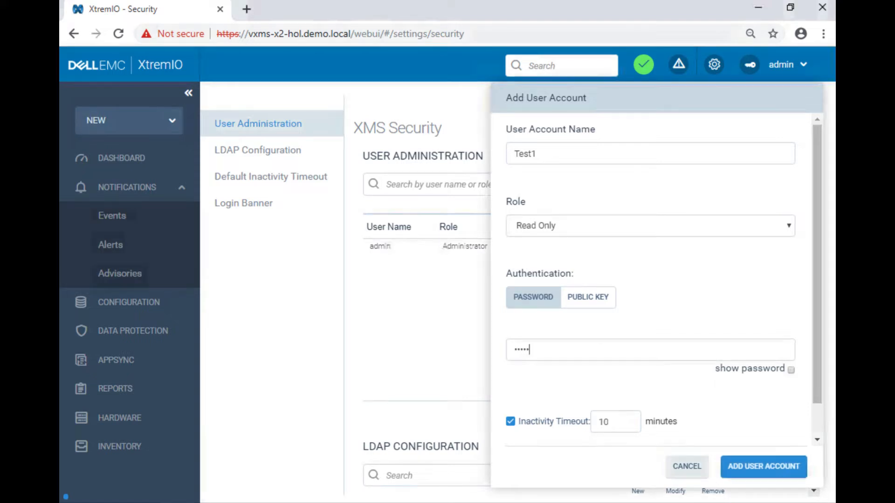
type("fghi")
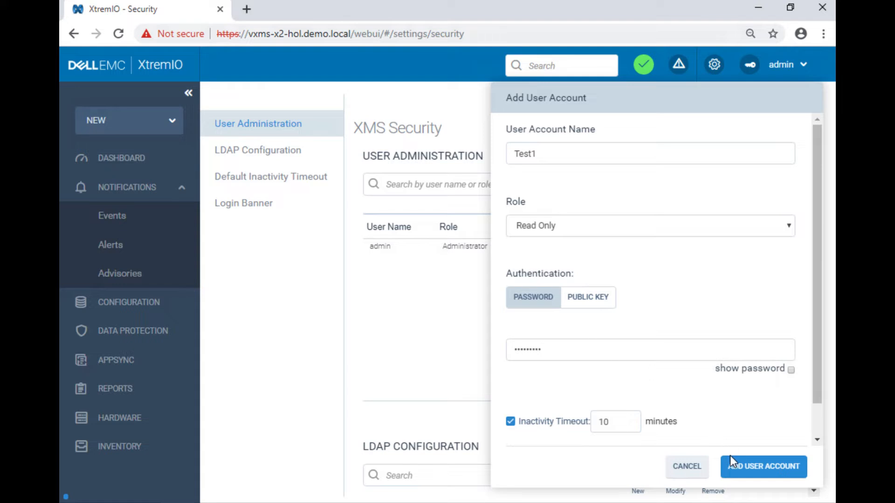
left_click(741, 470)
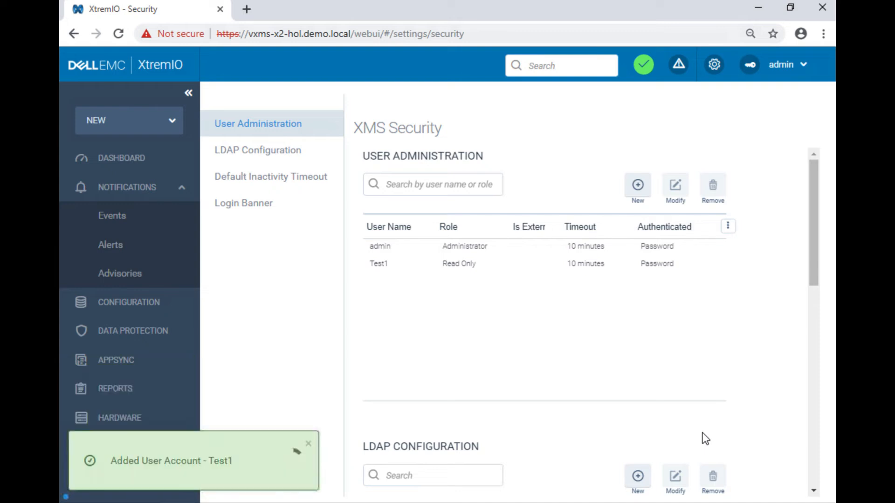
left_click(379, 270)
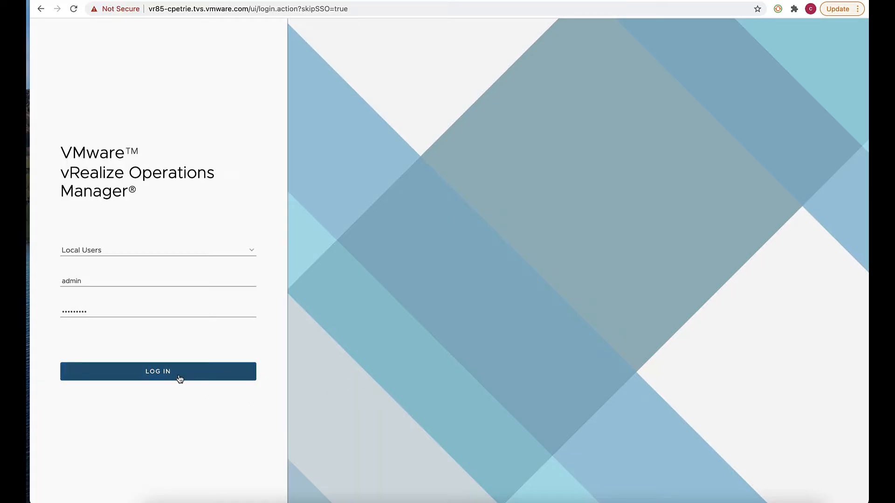
Log in to vRealize Operations and launch ADD/UPGRADE from Administration > Solutions > Repository.
left_click(180, 378)
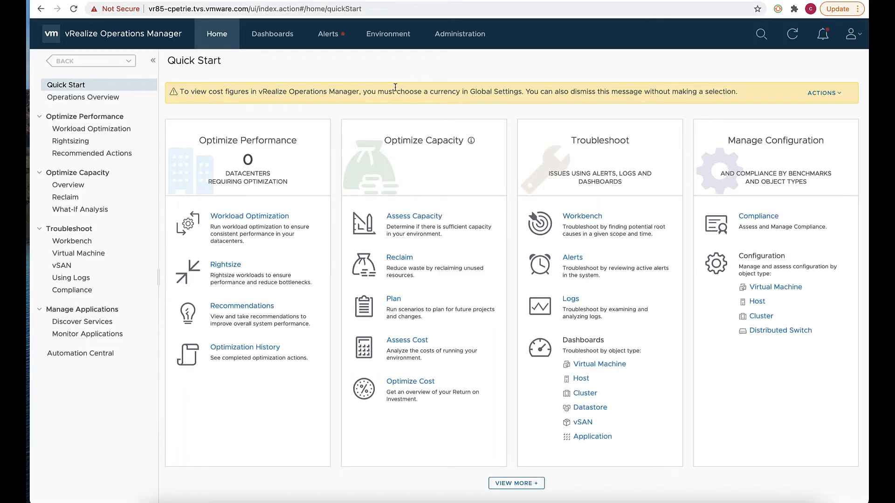
left_click(459, 42)
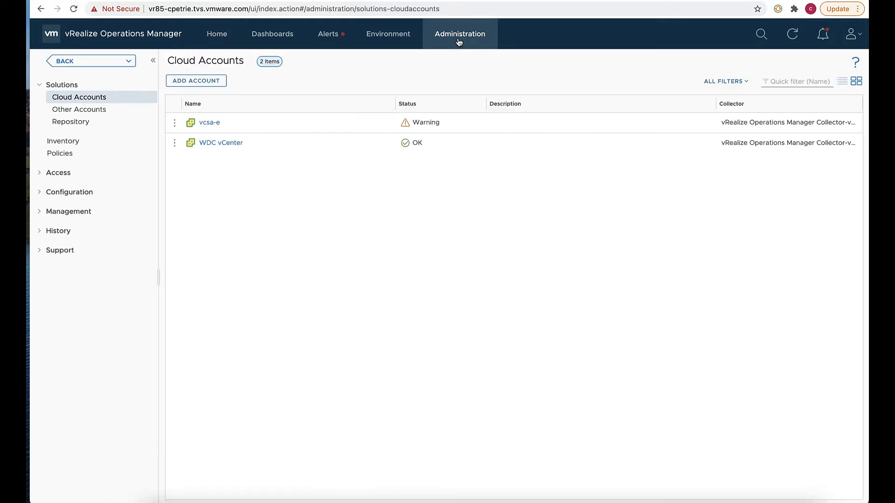
left_click(97, 129)
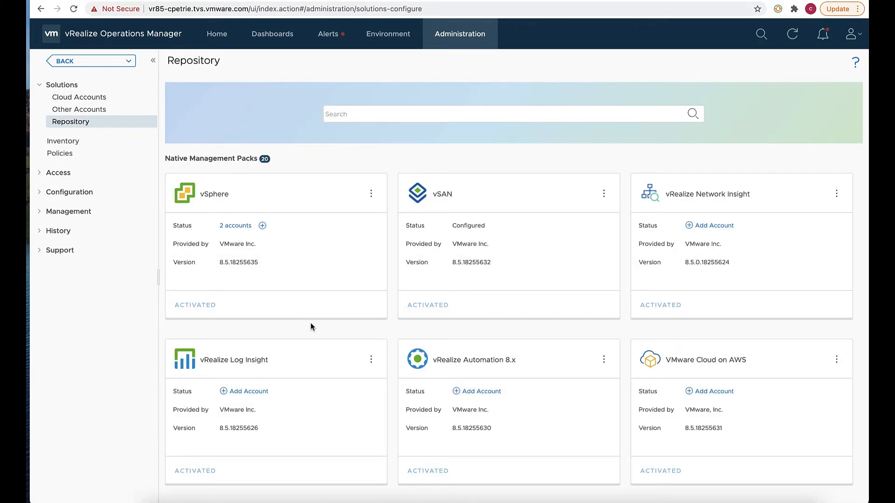
scroll(310, 322, "down", 15)
scroll(310, 322, "down", 8)
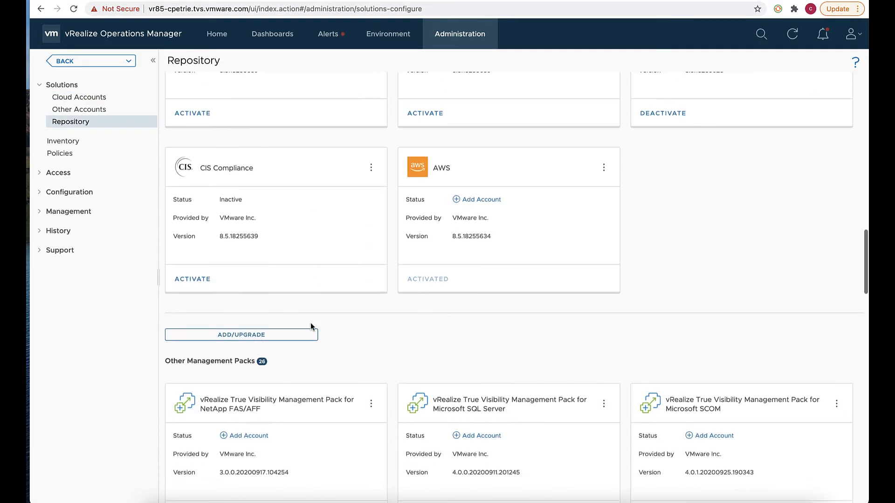
left_click(280, 334)
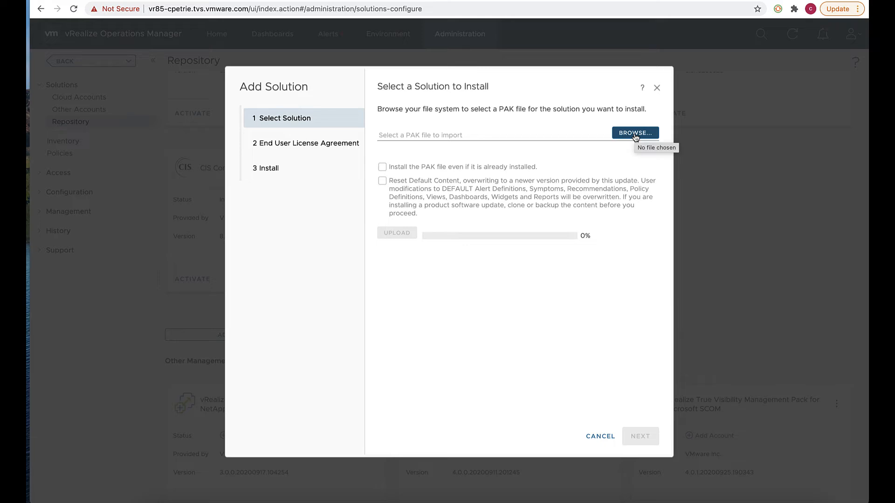
Browse to the Dell EMC XtremIO 3.0.0 PAK file and upload it until its signature validates.
left_click(635, 135)
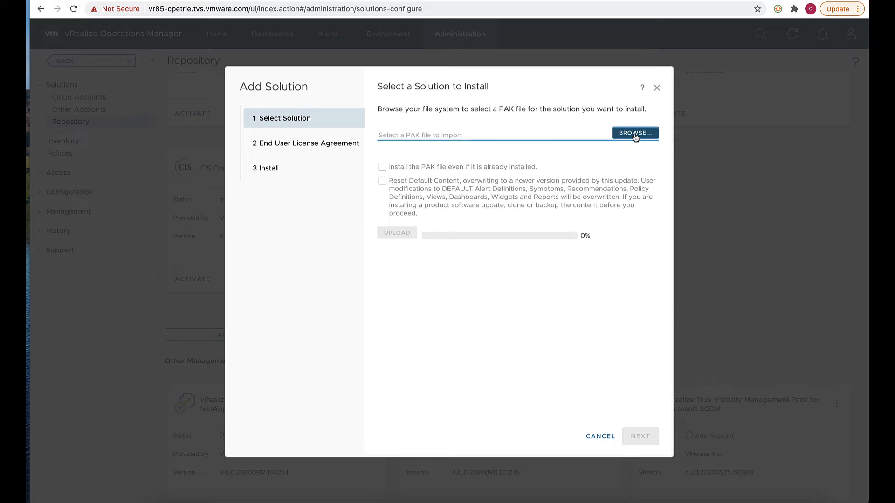
left_click(635, 135)
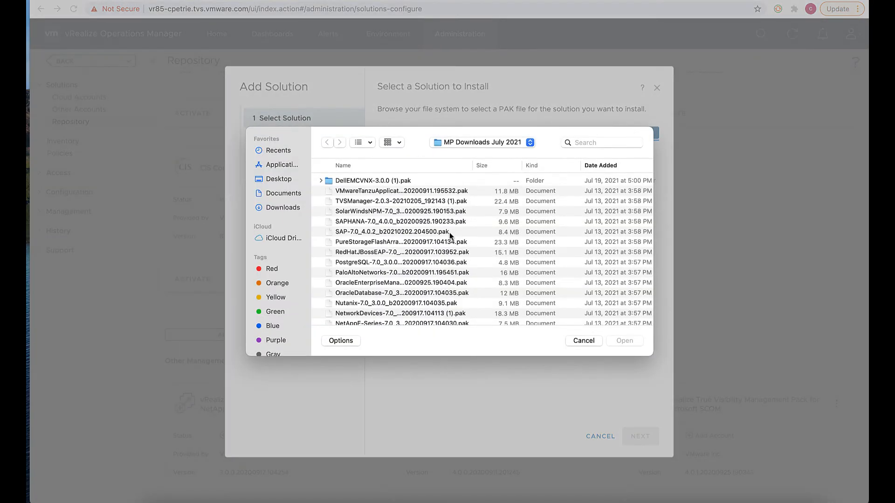
scroll(412, 287, "down", 10)
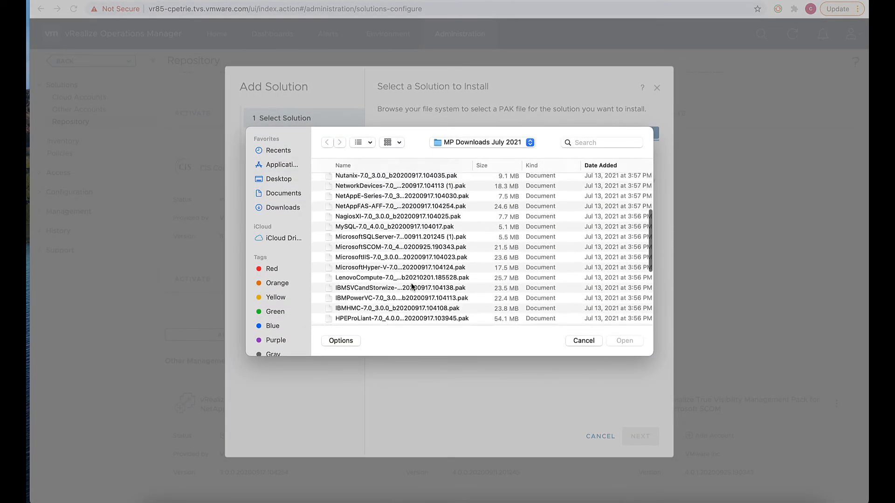
scroll(412, 286, "down", 3)
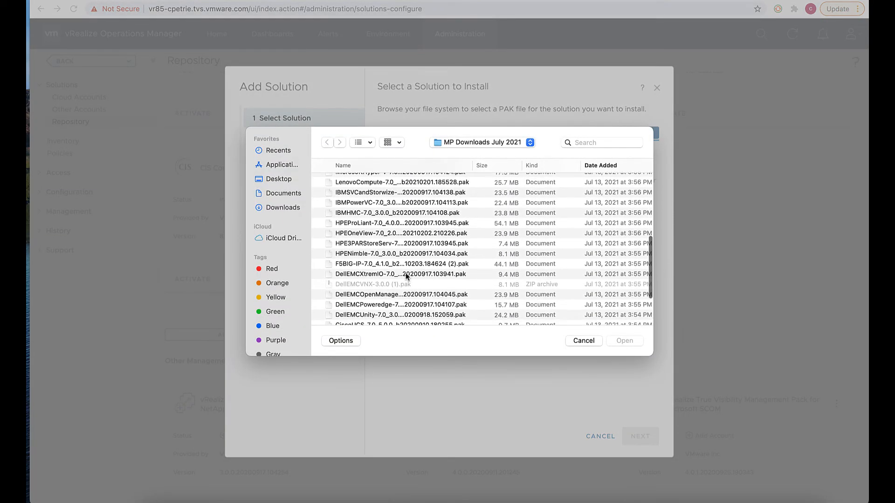
left_click(405, 274)
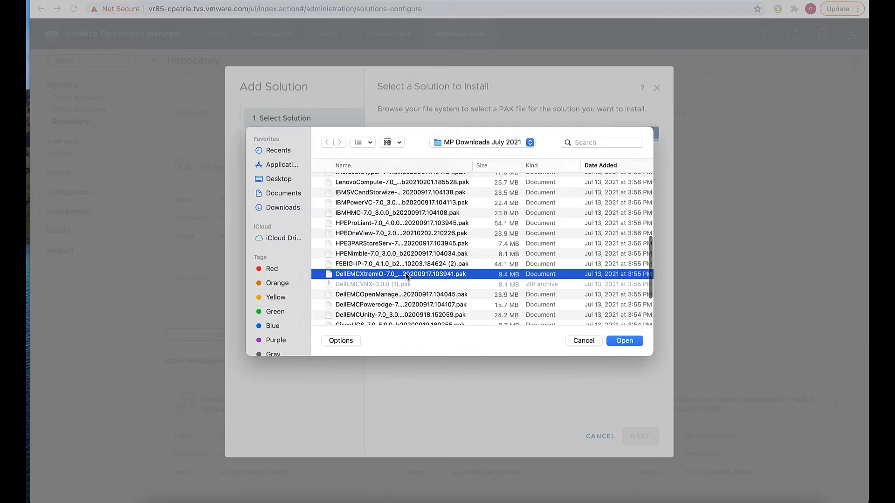
left_click(624, 341)
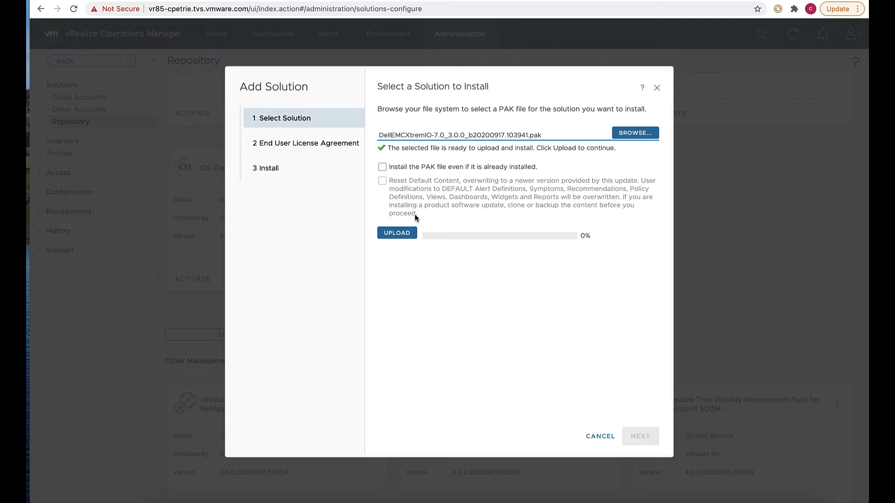
left_click(398, 234)
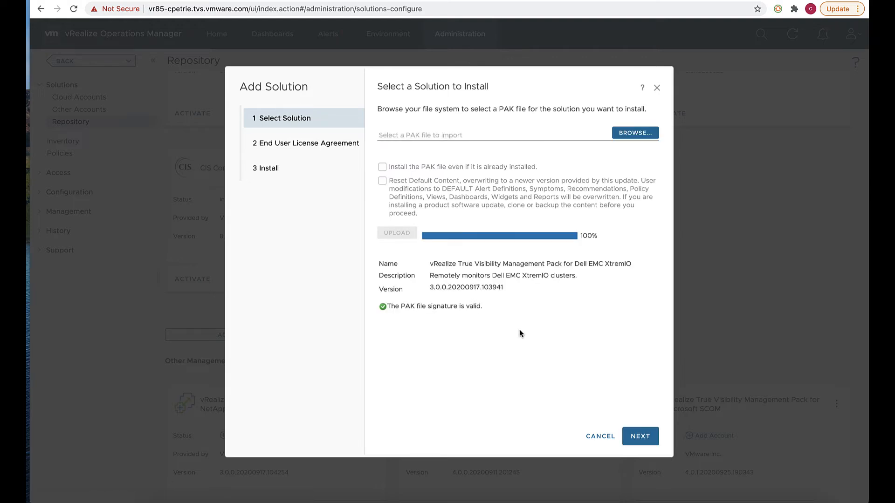
Accept the EULA terms, install the XtremIO pack, and finish the wizard.
left_click(628, 437)
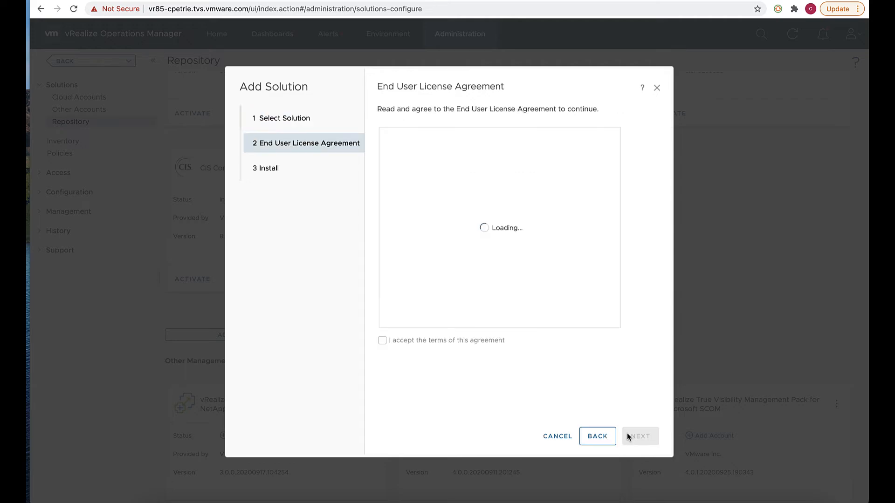
scroll(457, 258, "down", 15)
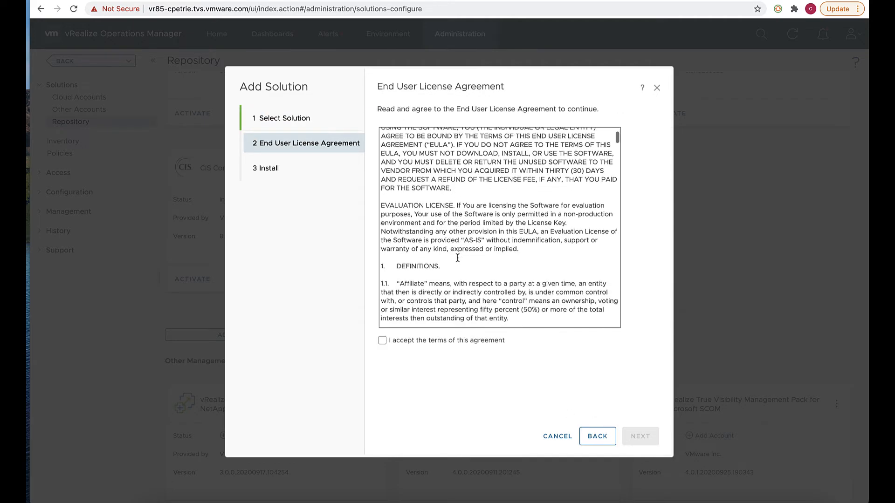
scroll(457, 257, "down", 20)
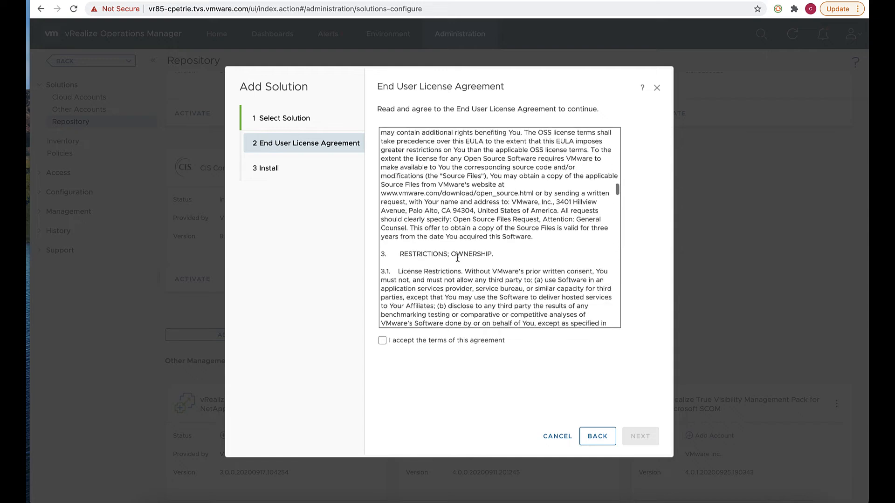
left_click(382, 340)
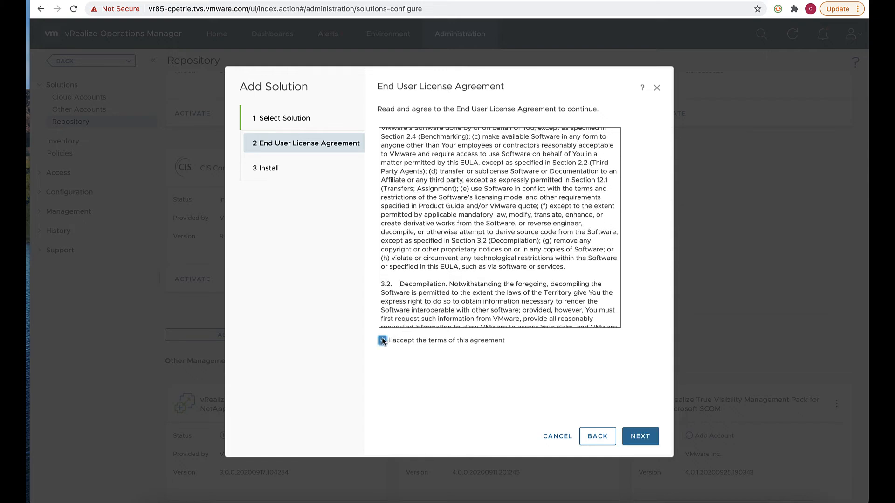
left_click(637, 440)
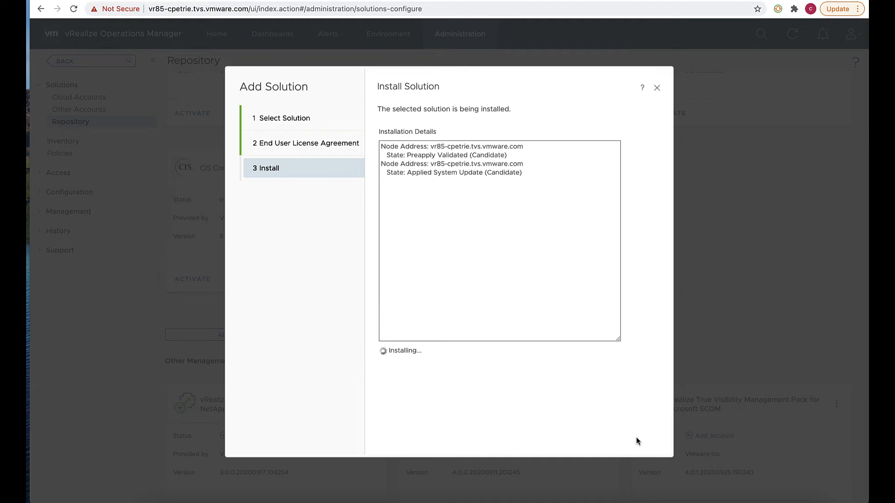
left_click(638, 442)
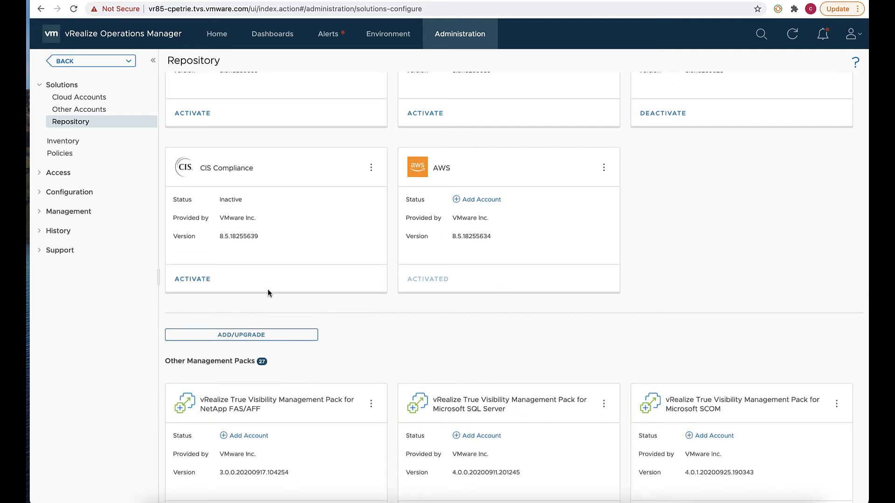
Choose ADD ACCOUNT under Solutions > Other Accounts to list the account types.
left_click(103, 115)
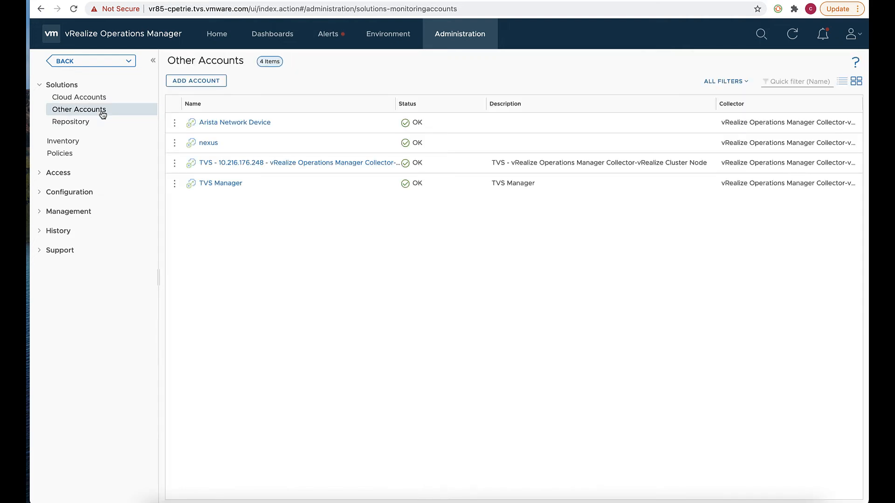
left_click(185, 82)
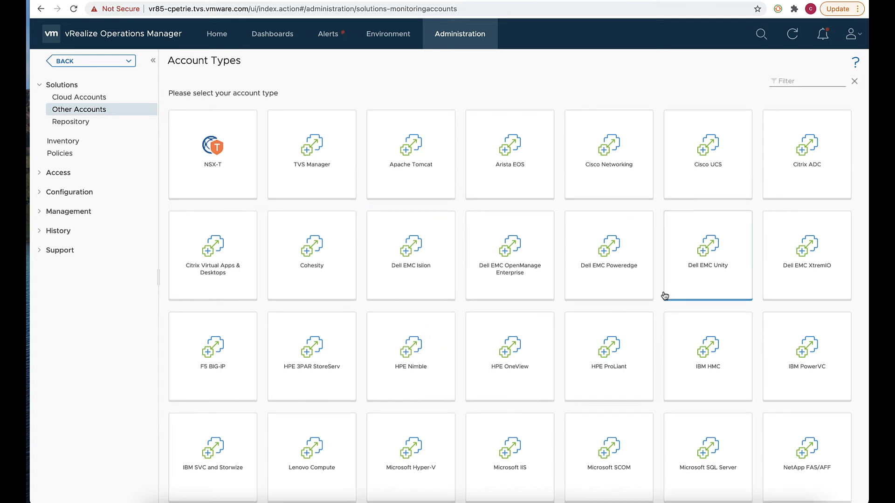
Pick the Dell EMC XtremIO type and enter name Dell XtremIO DC1, host dell-xtremio-dc1.tvs.vmware.com, protocol HTTPS.
left_click(801, 262)
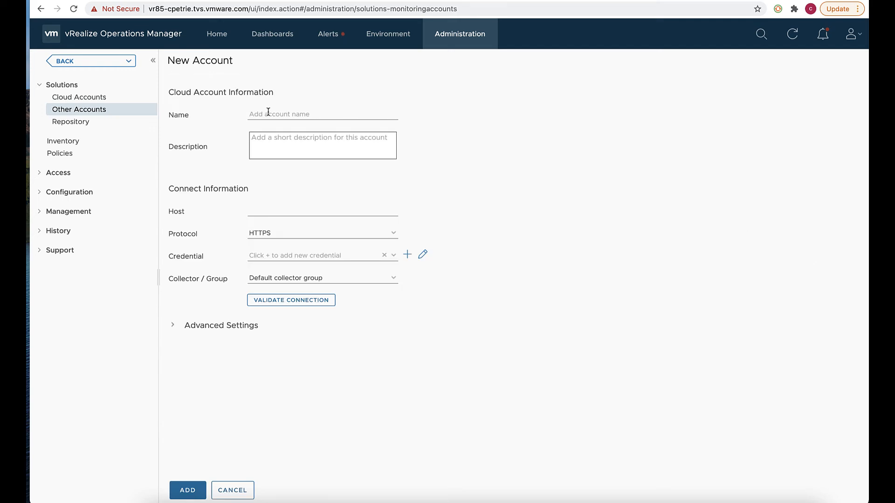
left_click(249, 115)
type("Dell ")
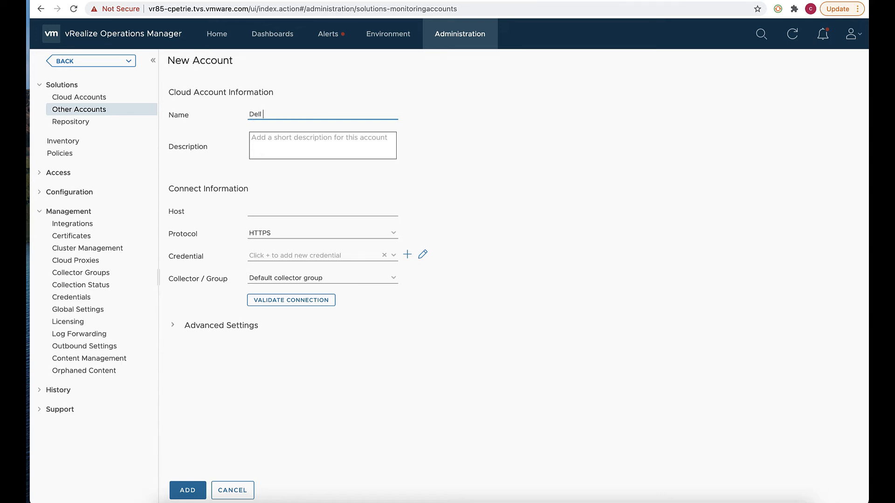
type("XtremIO DC1")
left_click(264, 212)
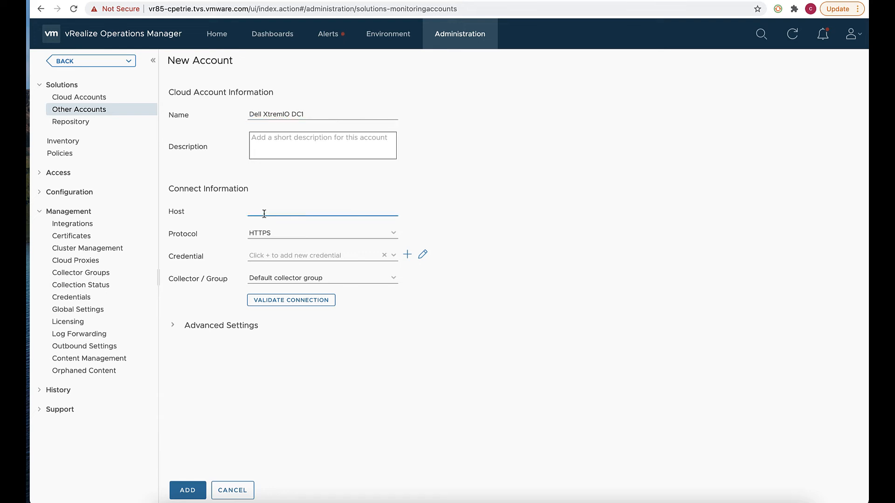
type("dell-xtremio-dc1.tvs.vmware.com")
left_click(393, 235)
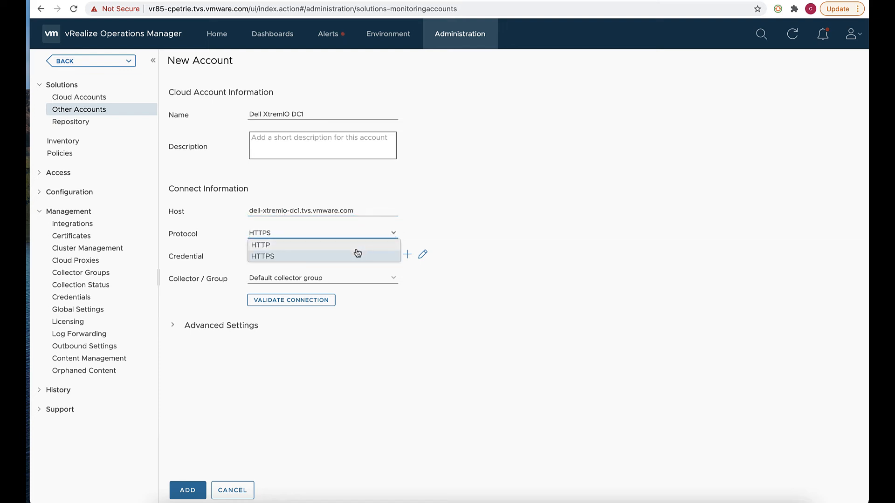
left_click(406, 295)
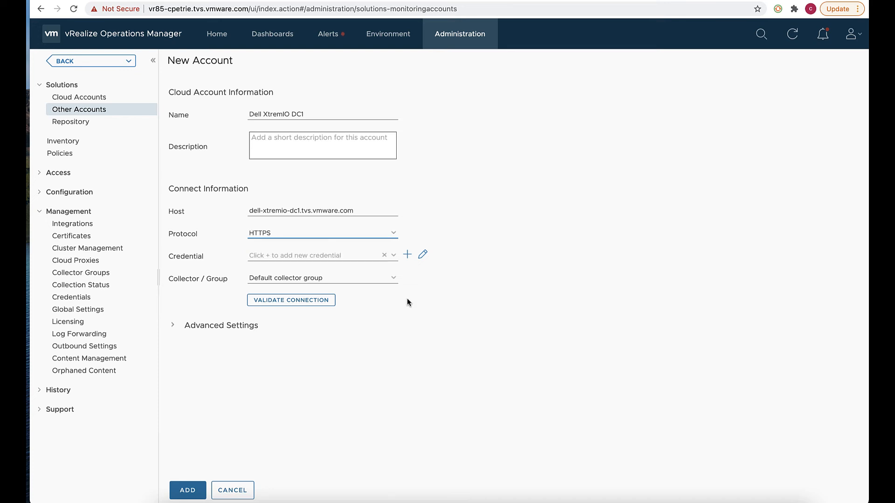
Add a credential 'Dell XtremIO Creds' with the XtremIO user name and password, and save it.
left_click(406, 254)
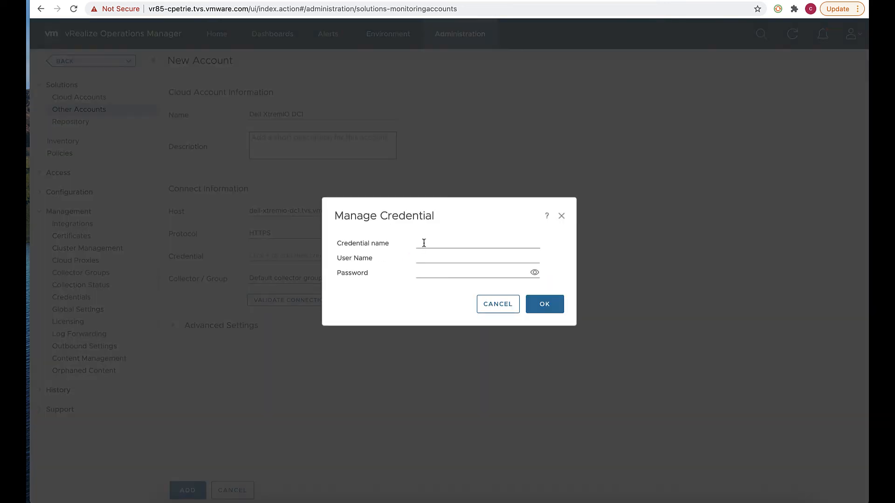
left_click(424, 243)
type("Dell XtremIO Creds")
left_click(422, 258)
type("Test")
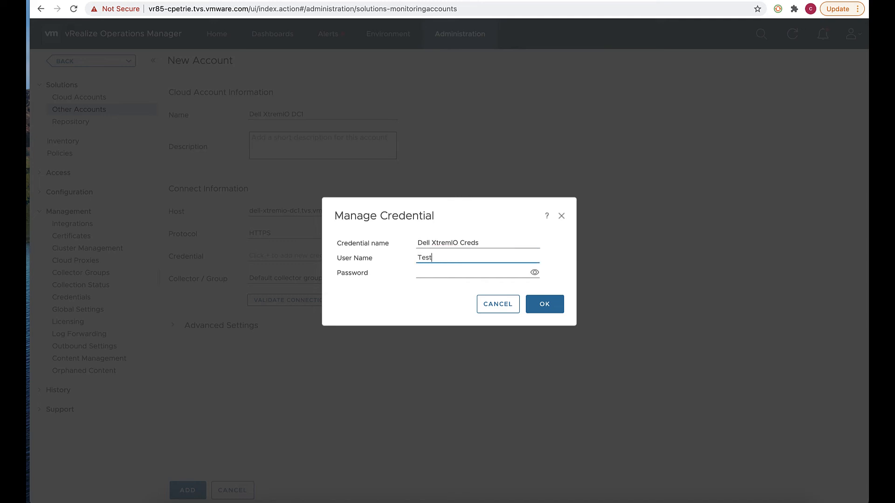
type("1")
left_click(424, 273)
type("•••••••")
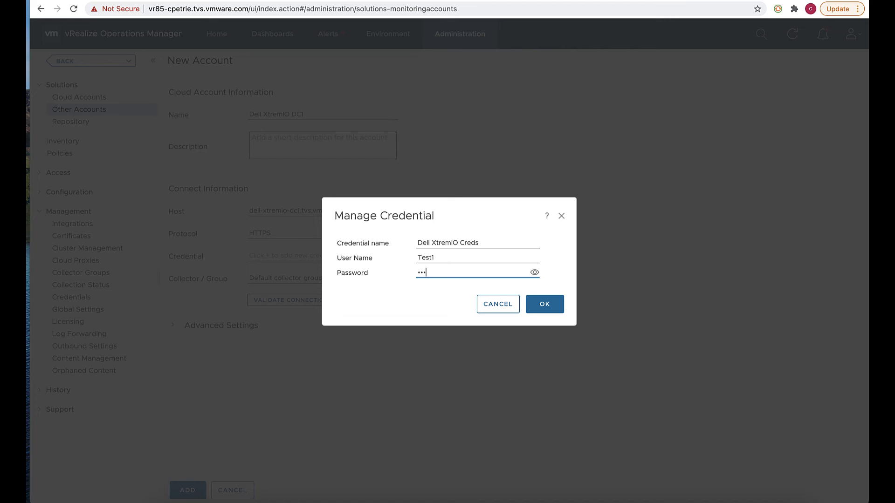
type("••")
left_click(549, 305)
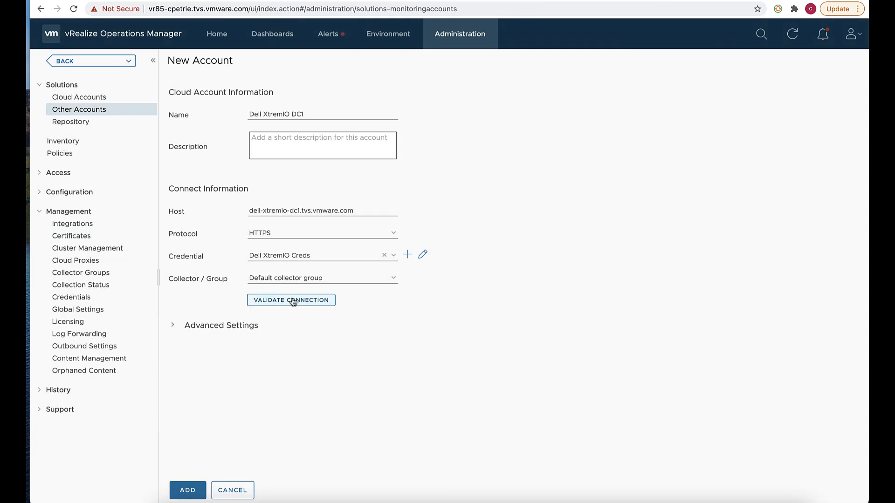
Validate the XtremIO connection, acknowledge the success message, and expand Advanced Settings.
left_click(293, 301)
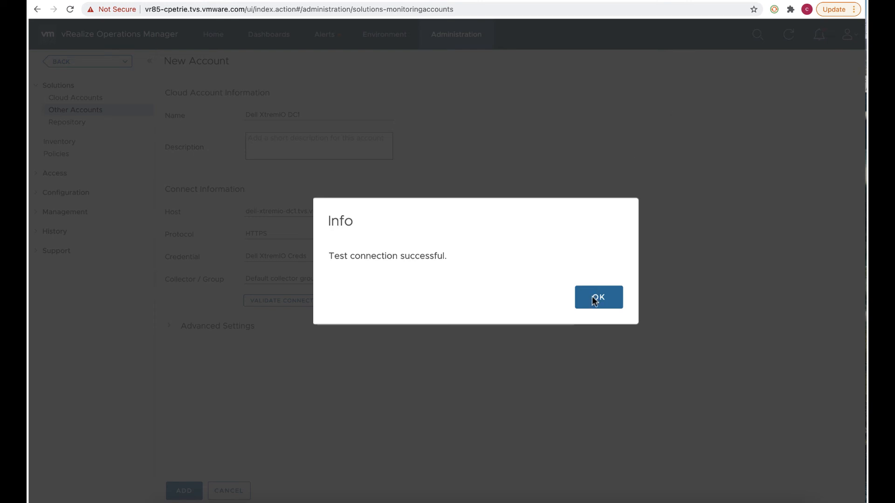
left_click(598, 298)
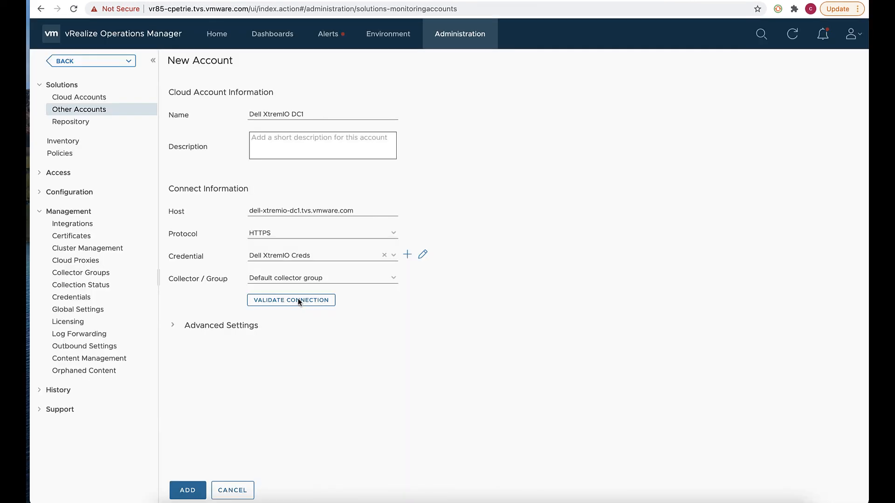
left_click(174, 327)
Add the Dell XtremIO DC1 account from the New Account form.
scroll(278, 380, "down", 1)
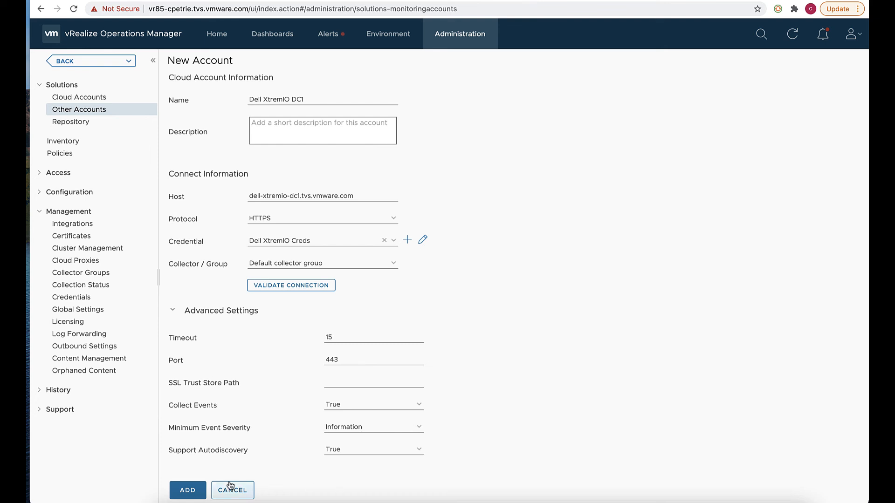
left_click(188, 491)
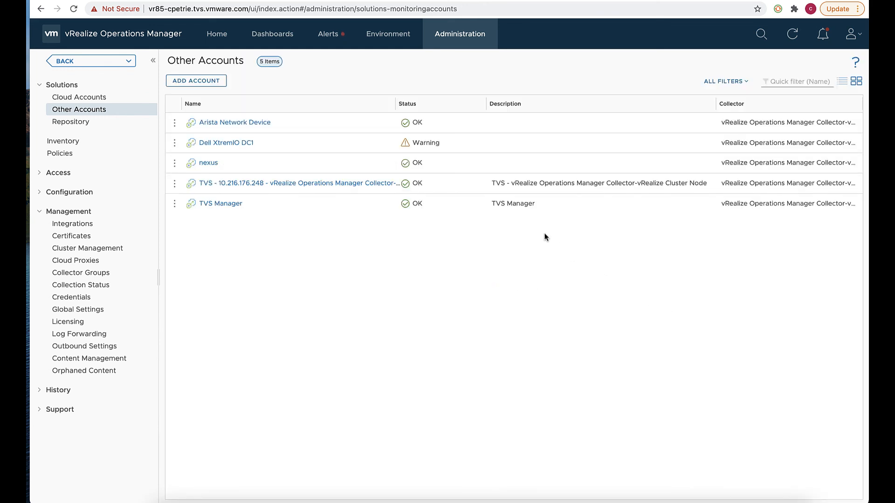
Reload the Other Accounts list until Dell XtremIO DC1 reports OK status.
mouse_move(422, 146)
left_click(792, 35)
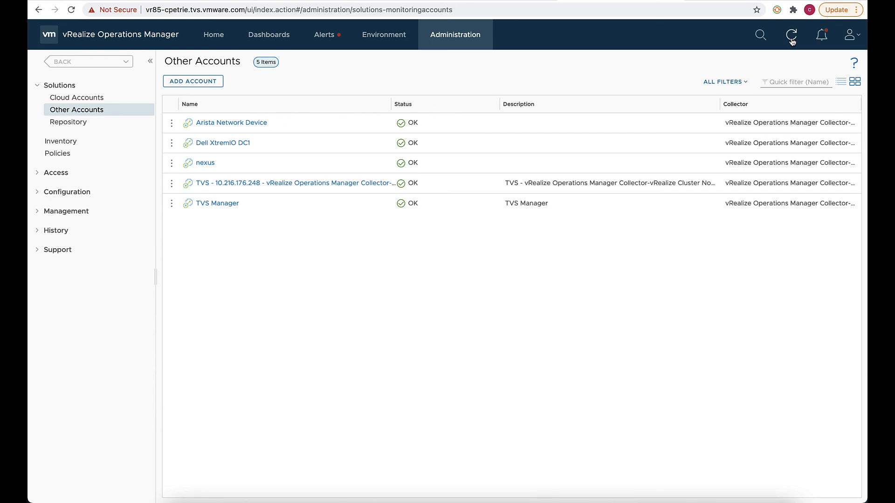
left_click(623, 0)
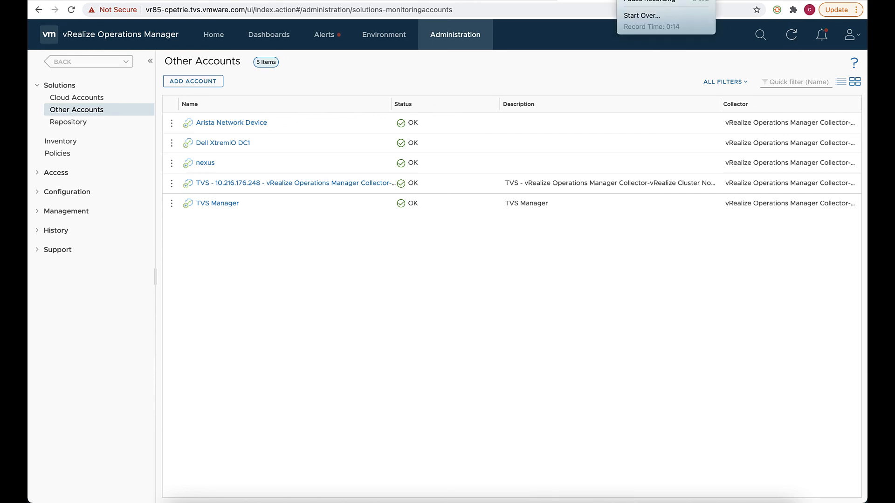